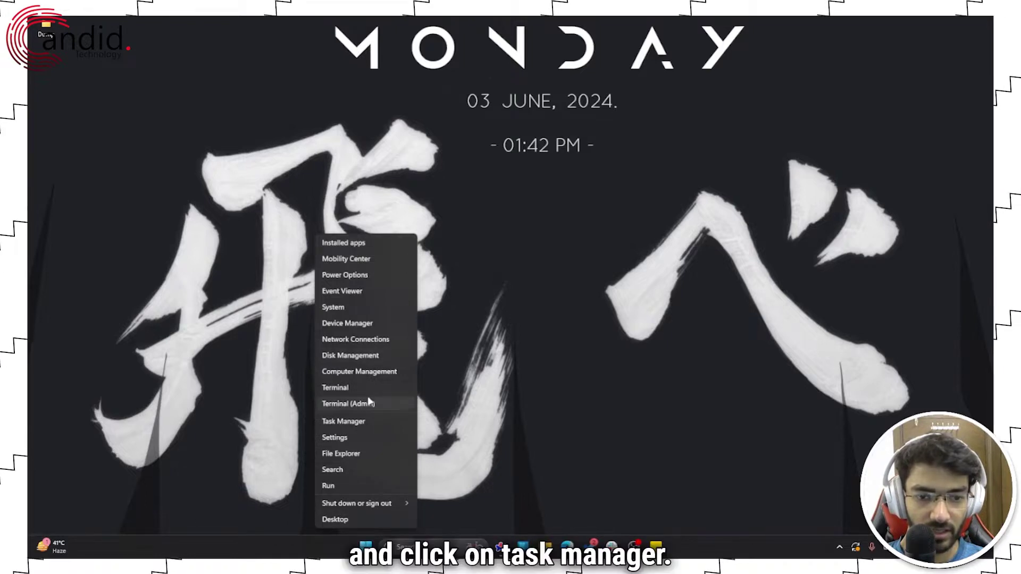
- End the Discord process using the most resources in Task Manager, then close Task Manager
left_click(371, 420)
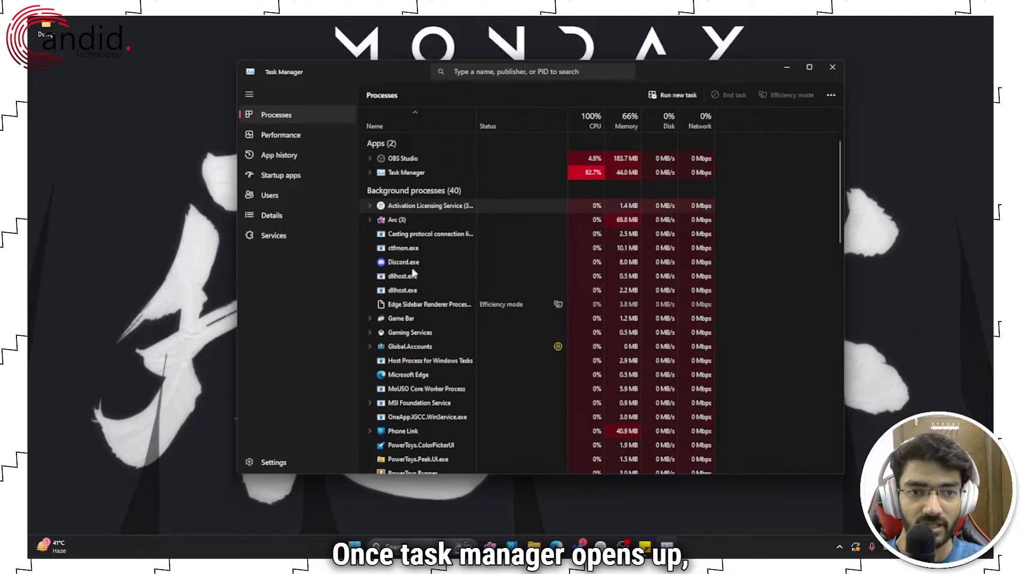
scroll(424, 288, "down", 5)
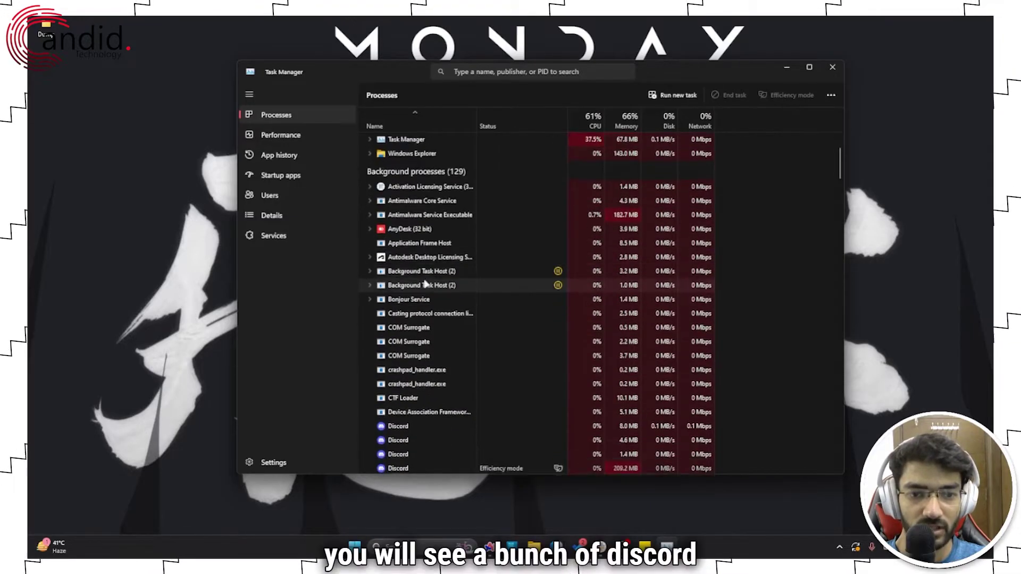
left_click(395, 338)
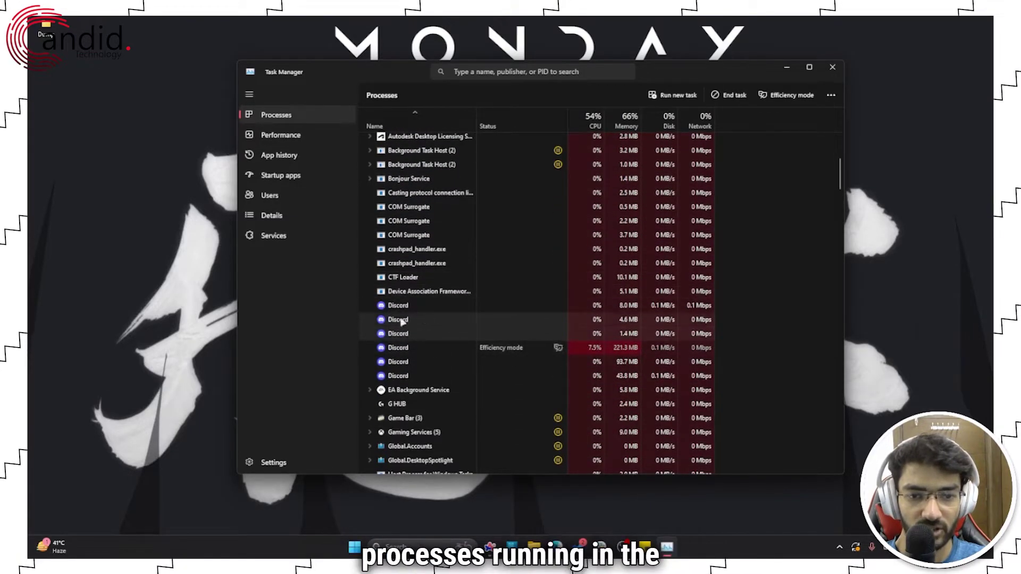
left_click(437, 351)
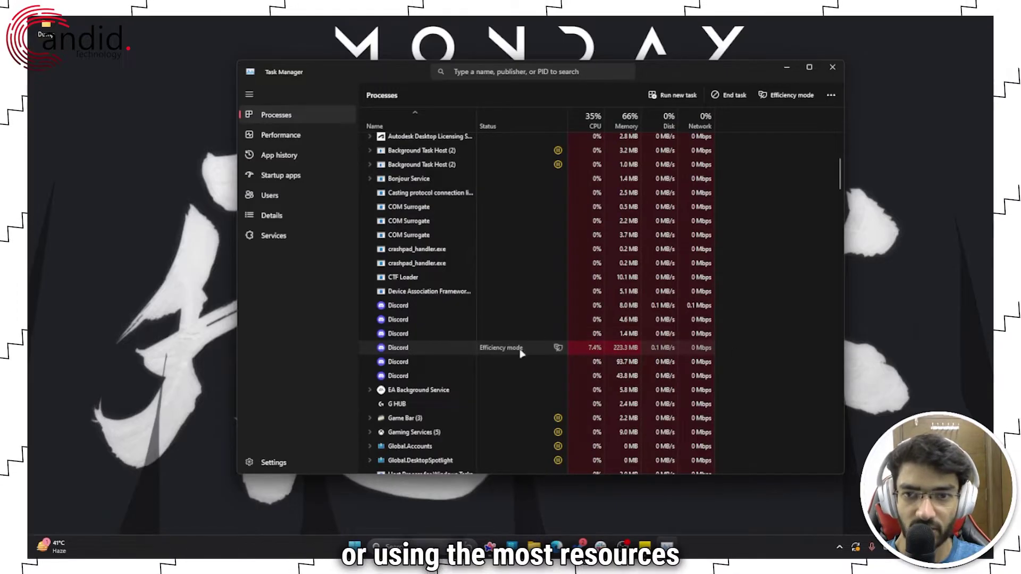
left_click(719, 96)
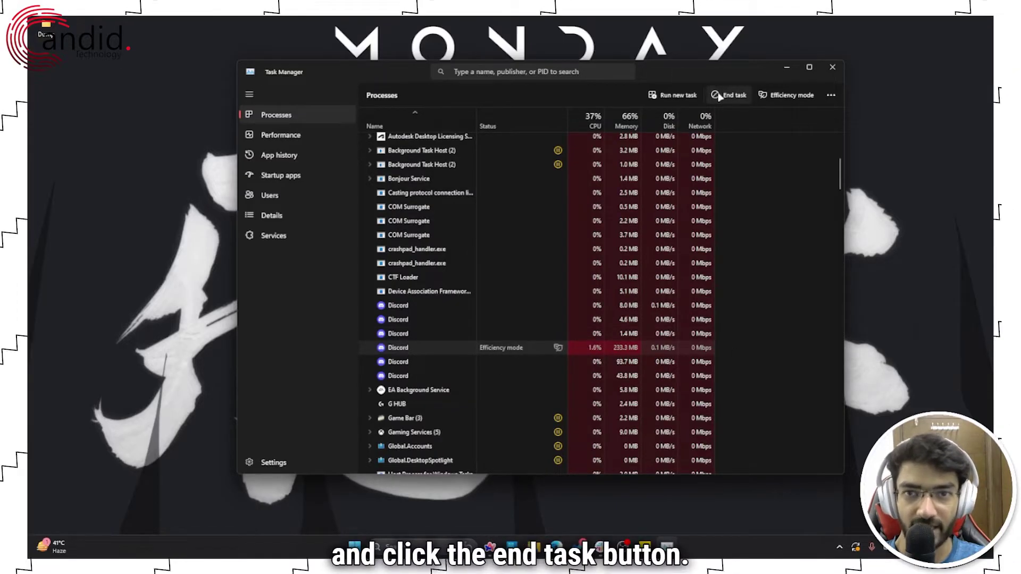
scroll(471, 338, "down", 4)
scroll(472, 338, "up", 3)
scroll(472, 338, "up", 5)
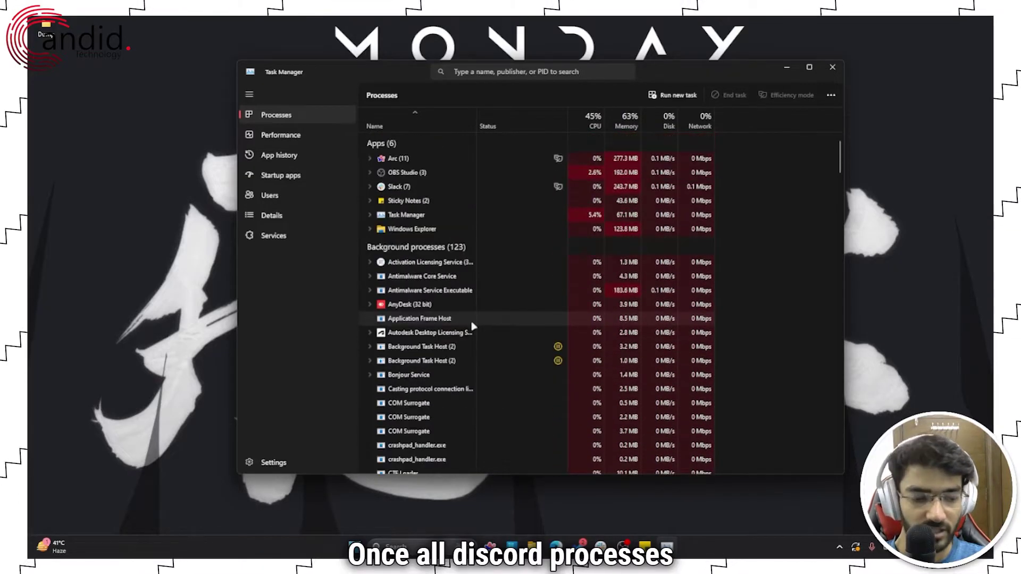
left_click(832, 68)
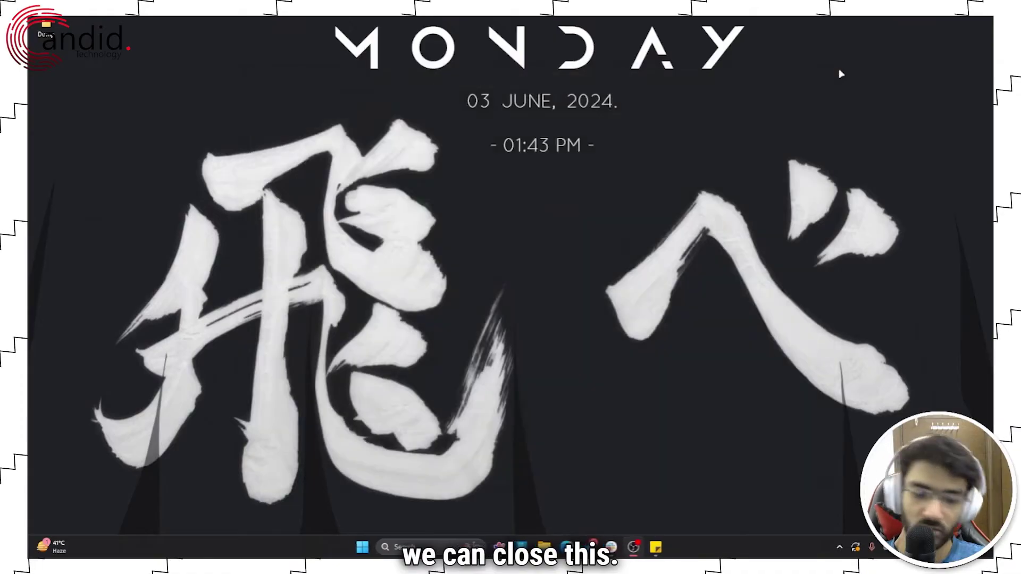
- Relaunch Discord from a Start search for 'disco' and let its loading window finish
key("super")
type("disco")
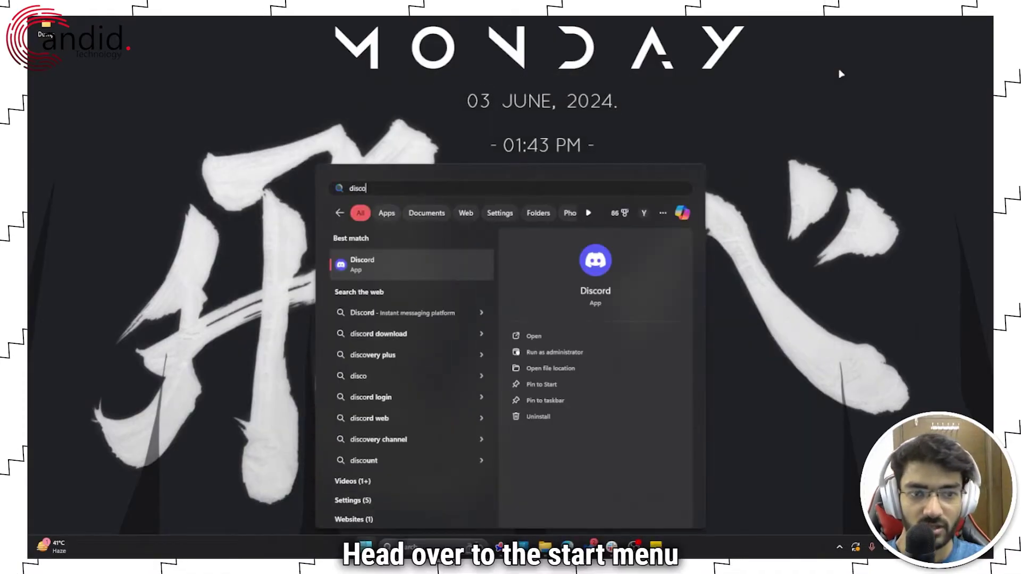
key("Return")
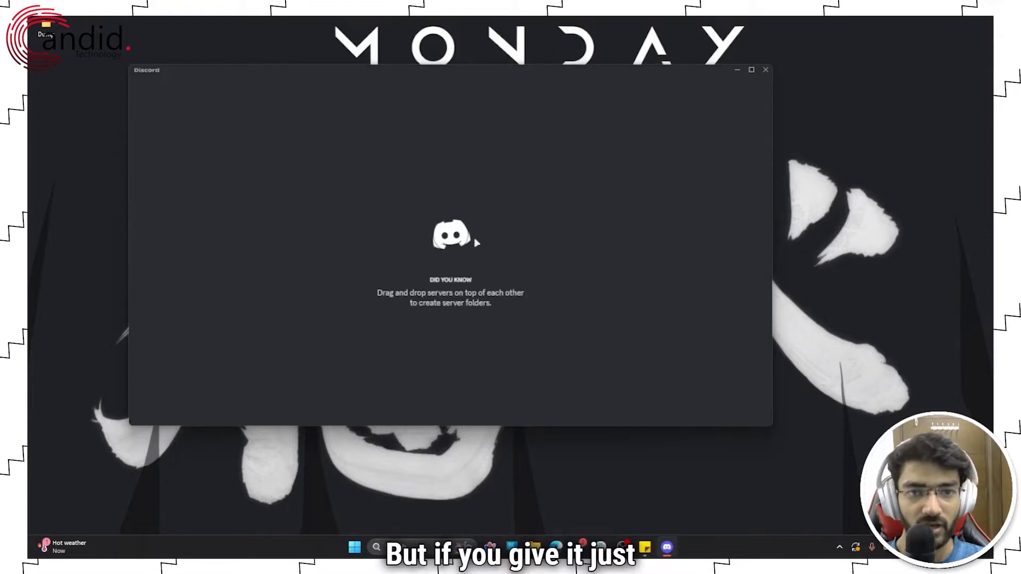
left_click_drag(444, 76, 435, 84)
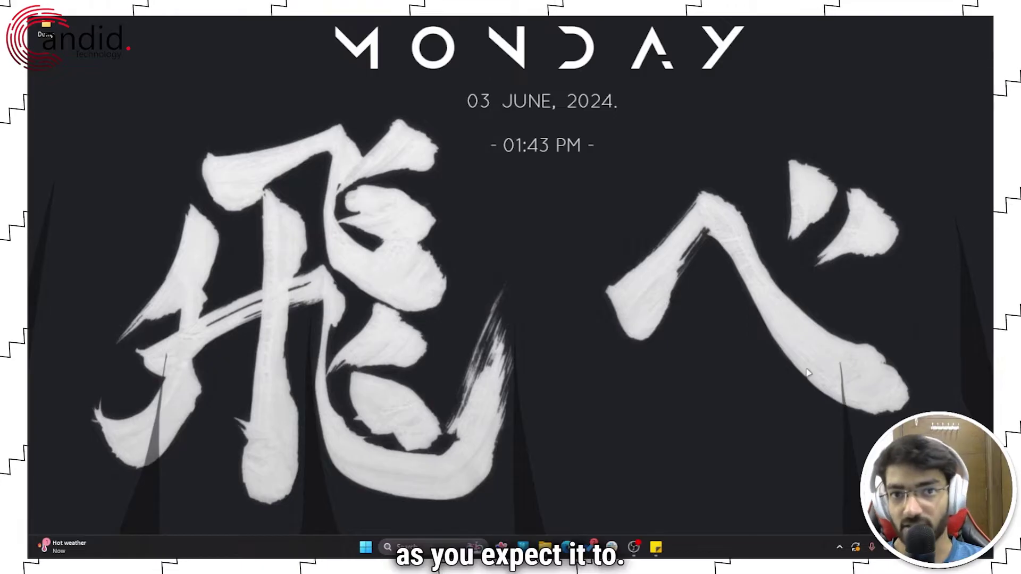
- Check the Wi-Fi connection in Quick Settings, then run a fast.com speed test in Edge
key("super+a")
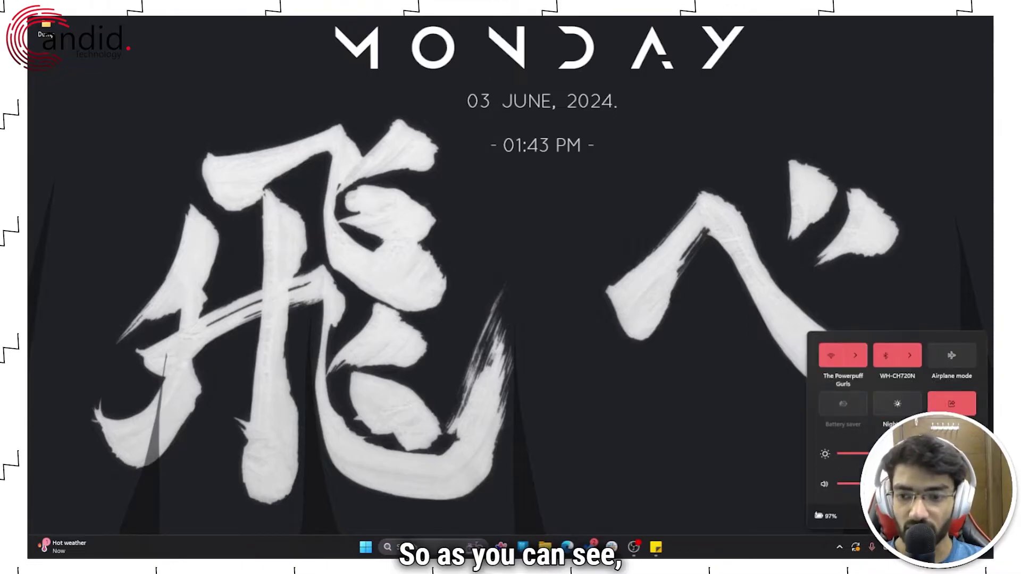
left_click(617, 365)
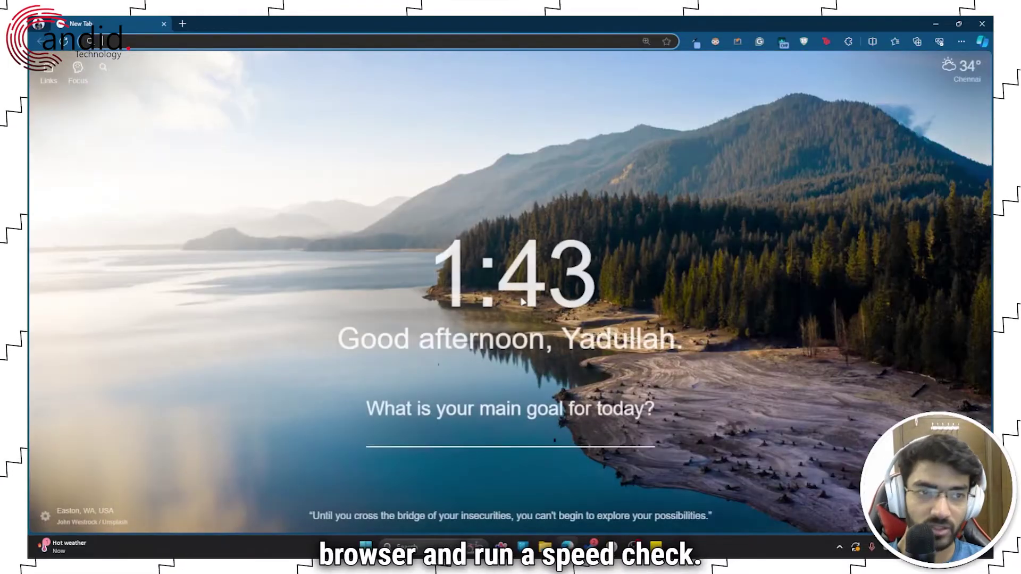
type("fast.com")
key("Return")
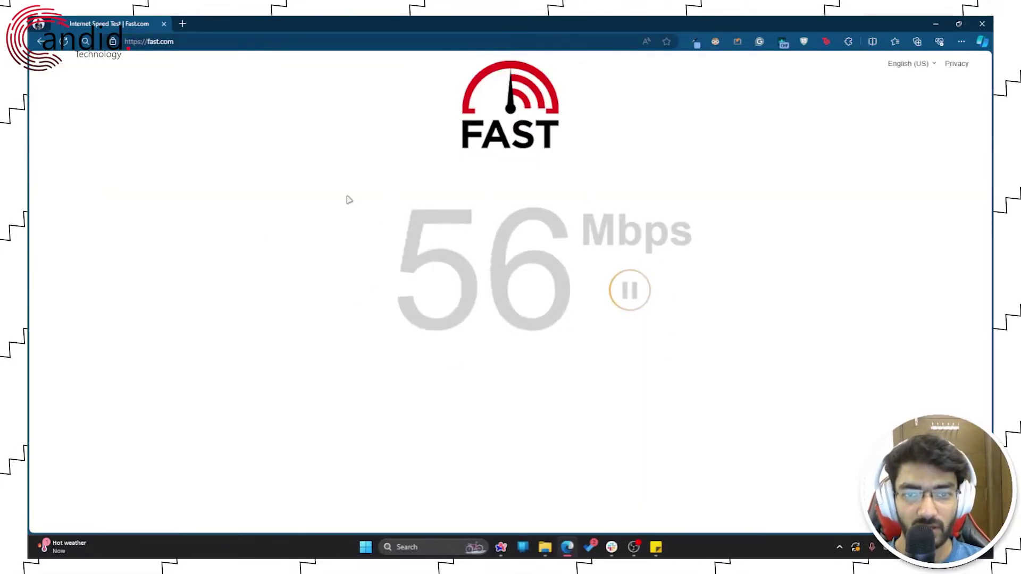
left_click_drag(348, 199, 675, 234)
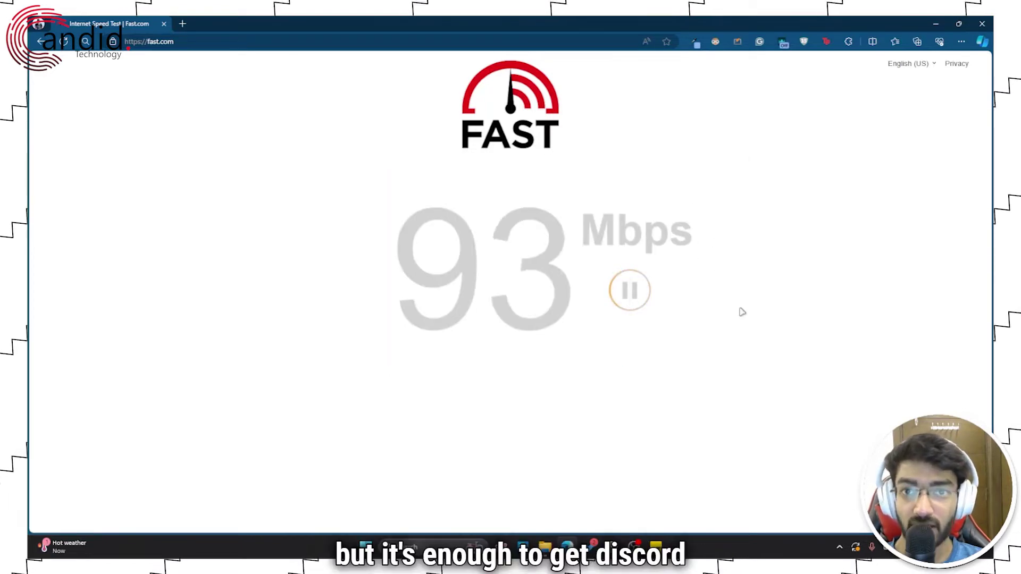
- Open the Discord Status page and expand the Client row to confirm all services are operational
left_click(267, 41)
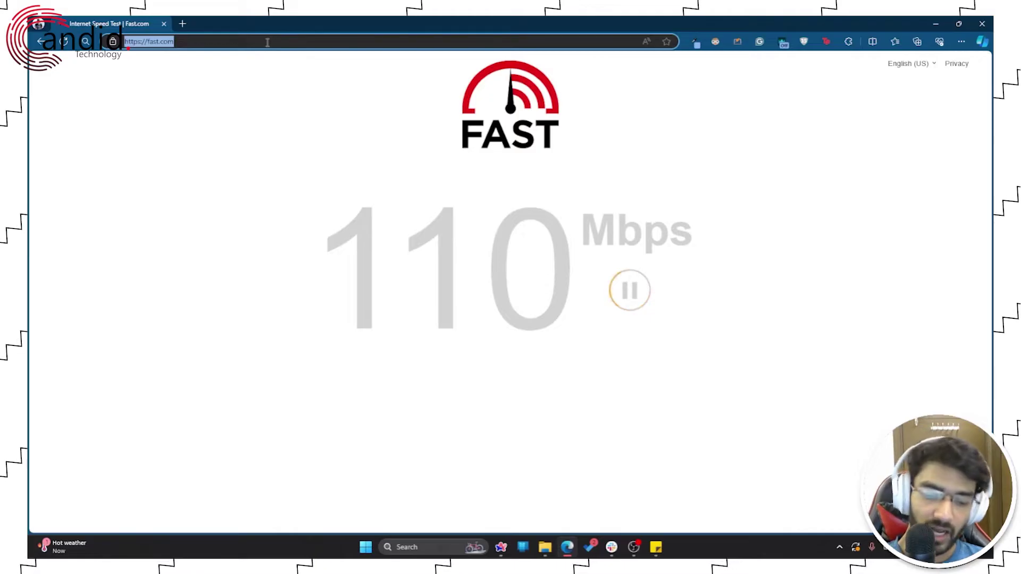
type("statcounter.com/p11256750/summary/")
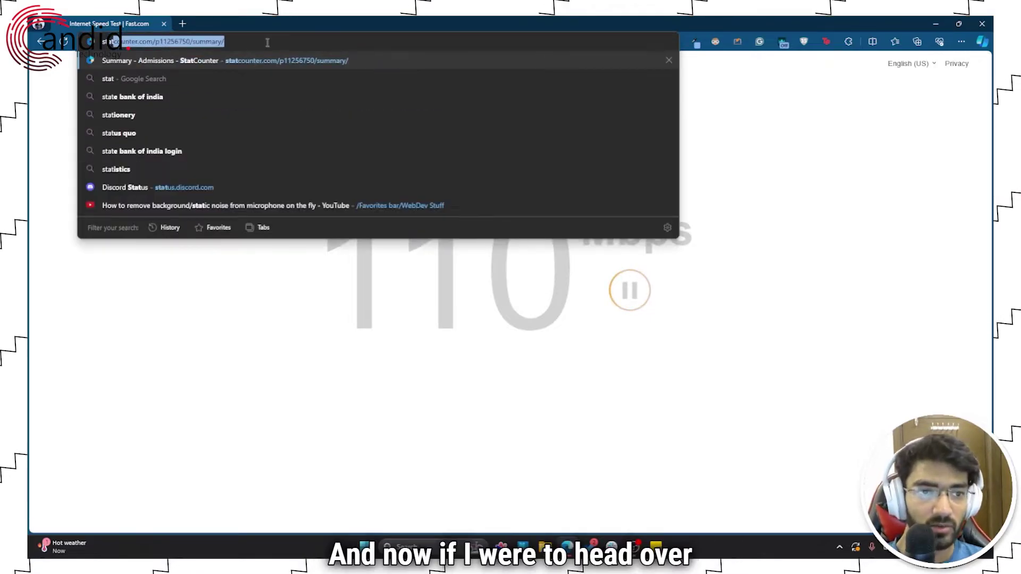
left_click(205, 188)
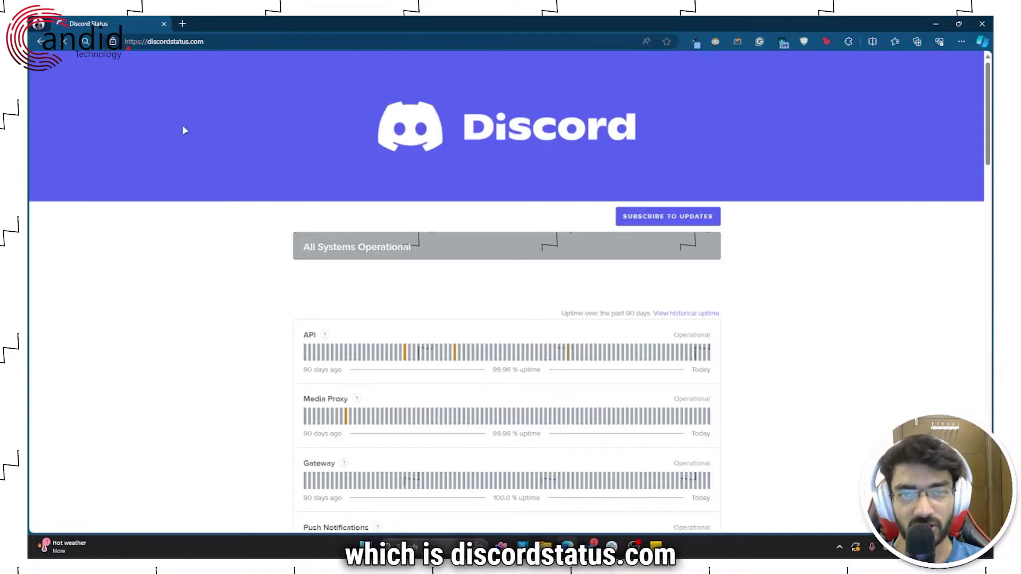
scroll(240, 217, "down", 8)
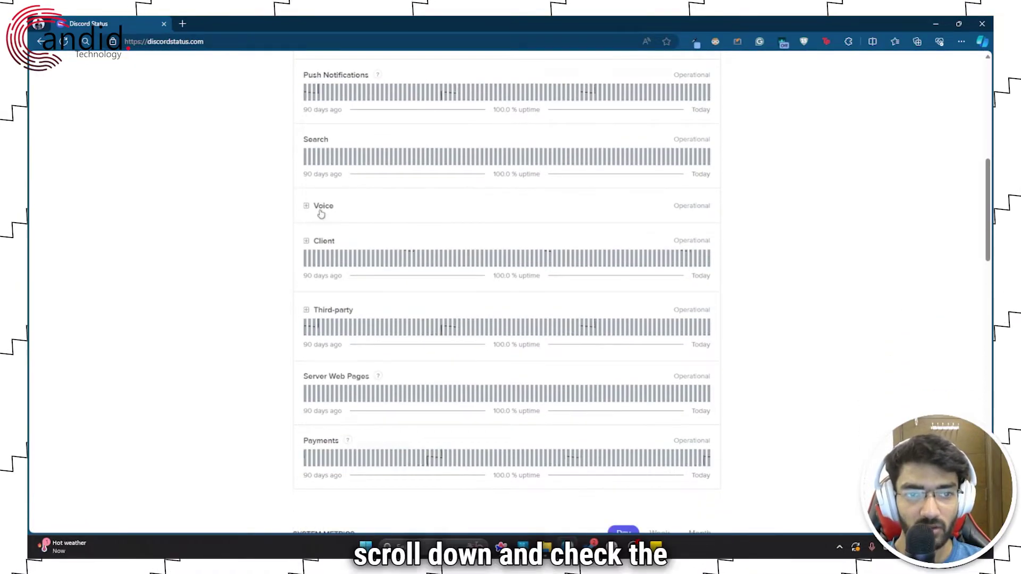
left_click(306, 243)
scroll(267, 234, "down", 2)
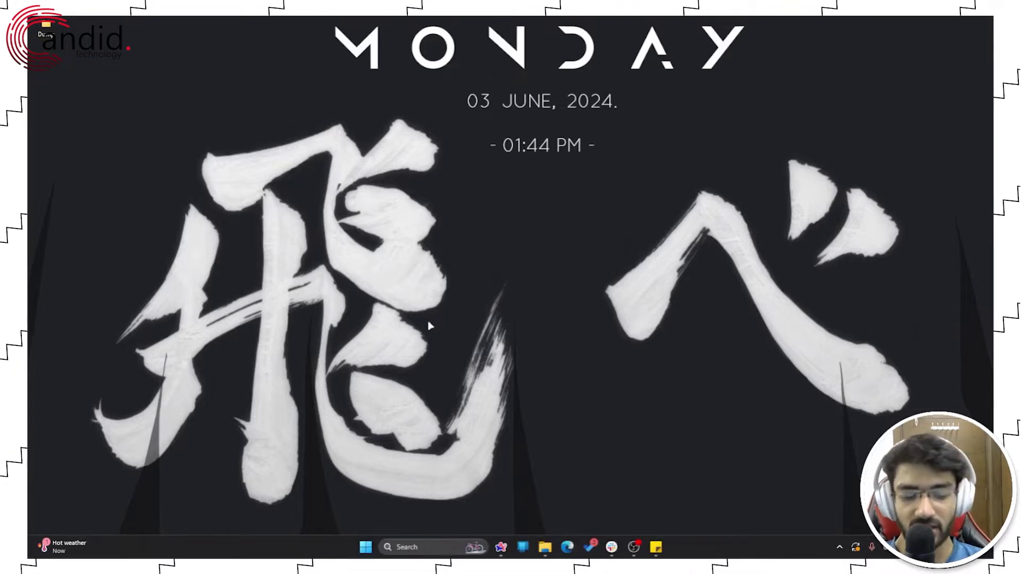
- Run %appdata% from the Run box to open the AppData Roaming folder
key("super")
key("super")
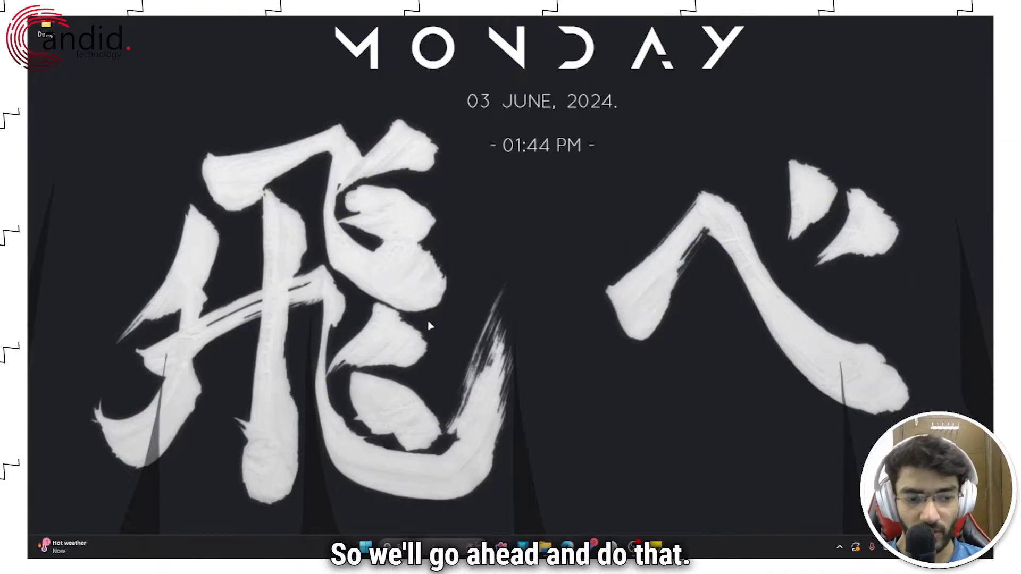
key("super+r")
left_click_drag(125, 431, 441, 223)
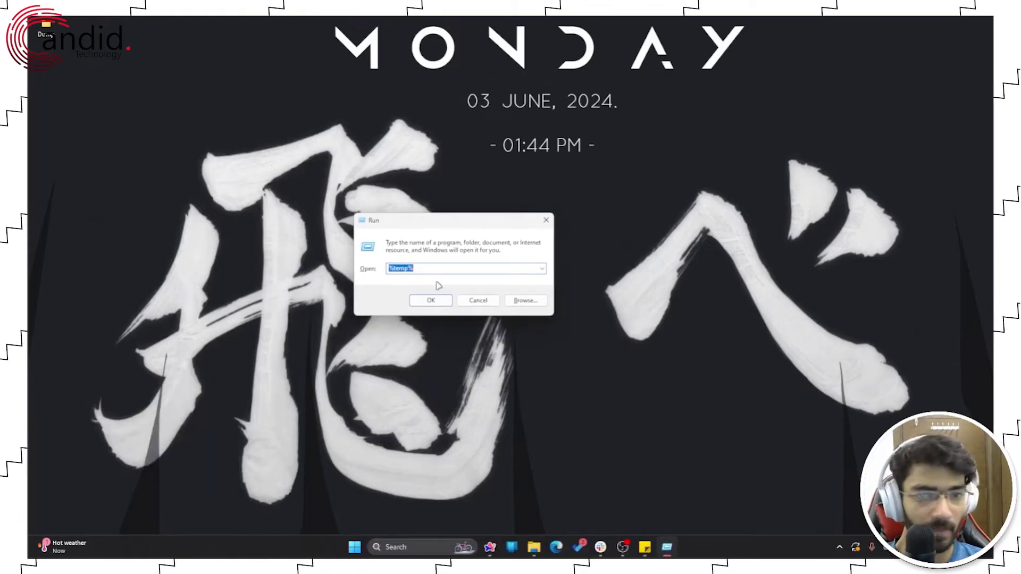
type("%a")
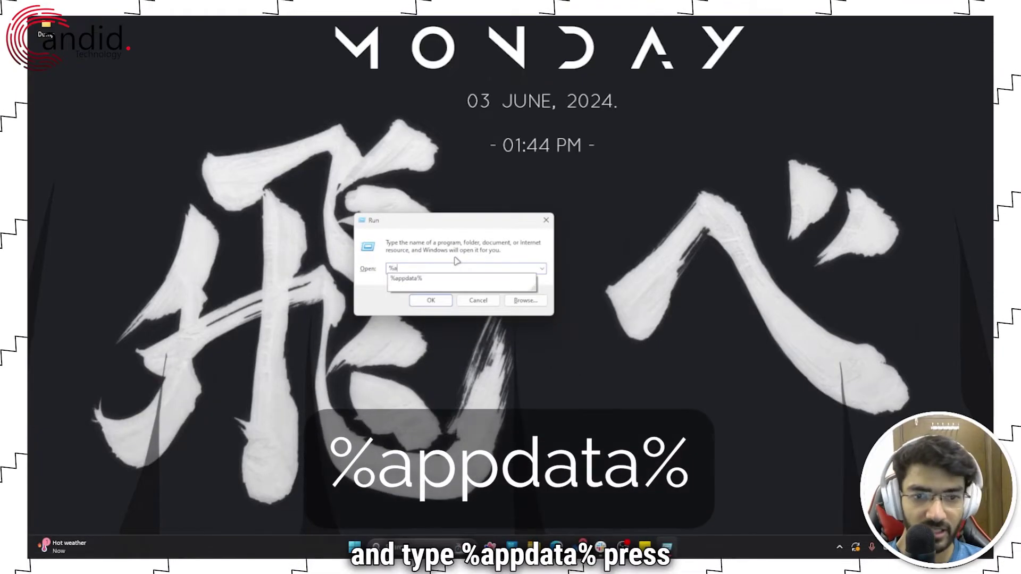
type("ppdata%")
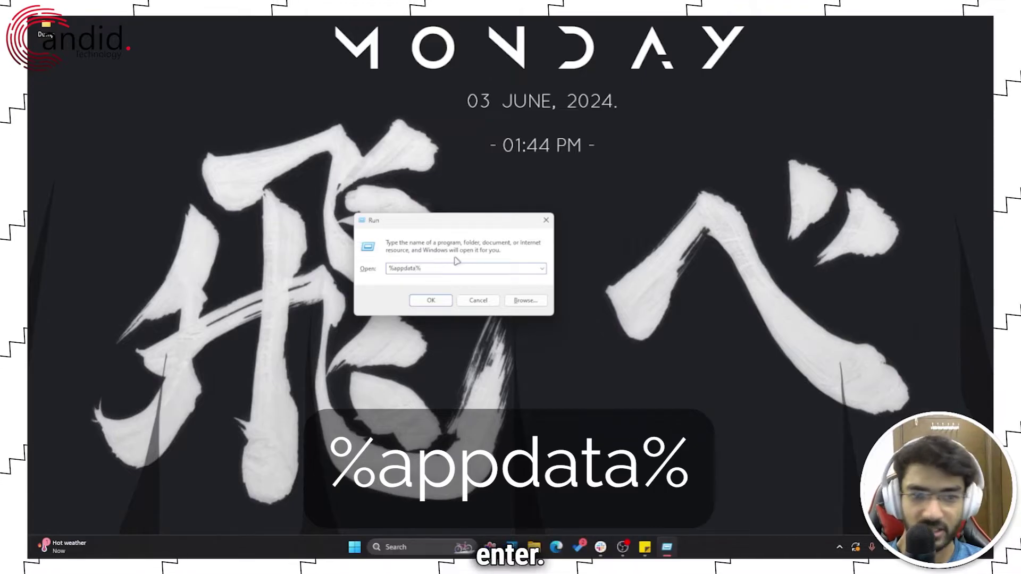
key("Return")
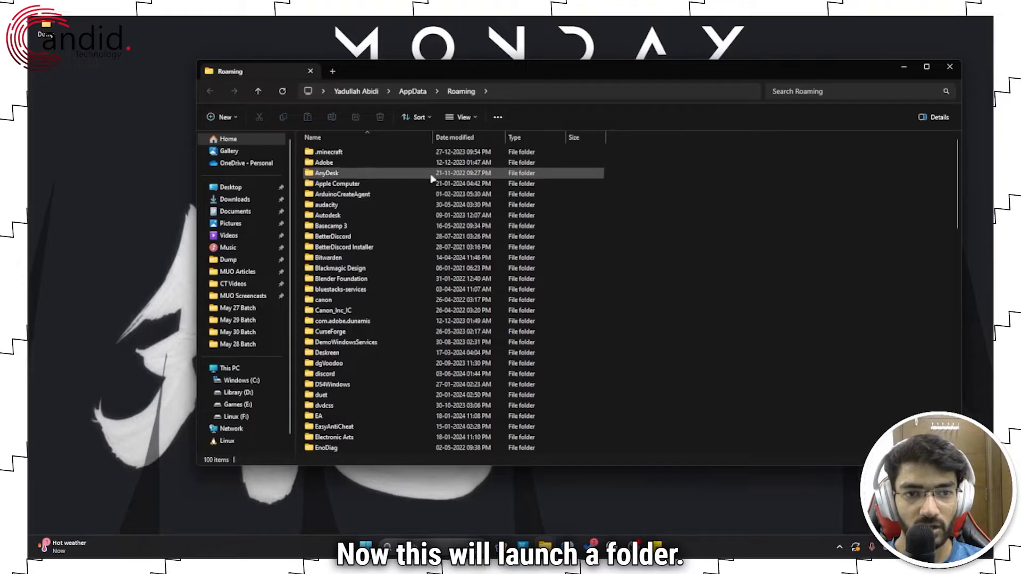
- Select the discord folder in AppData Roaming, then close File Explorer
left_click(431, 173)
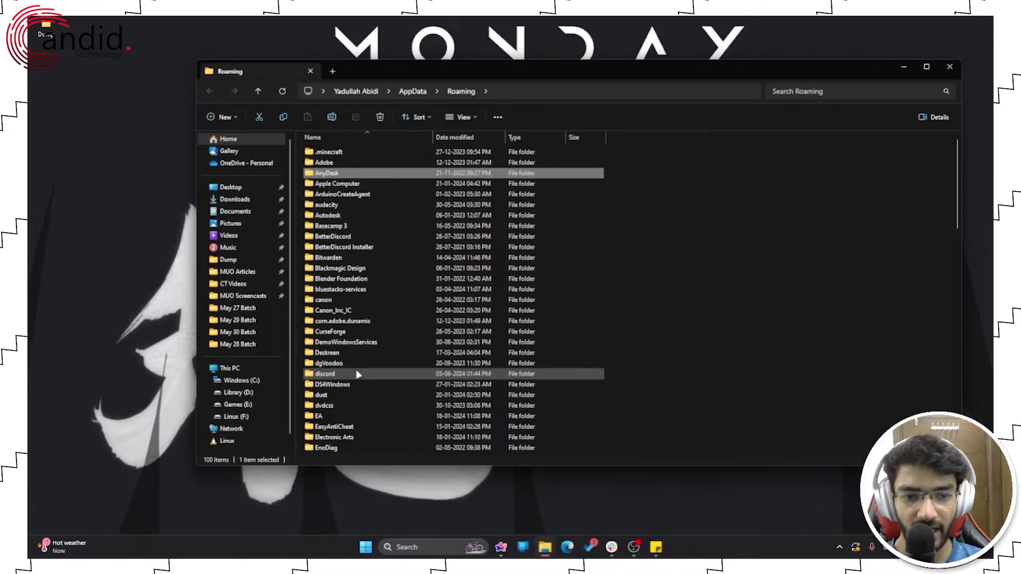
left_click(343, 375)
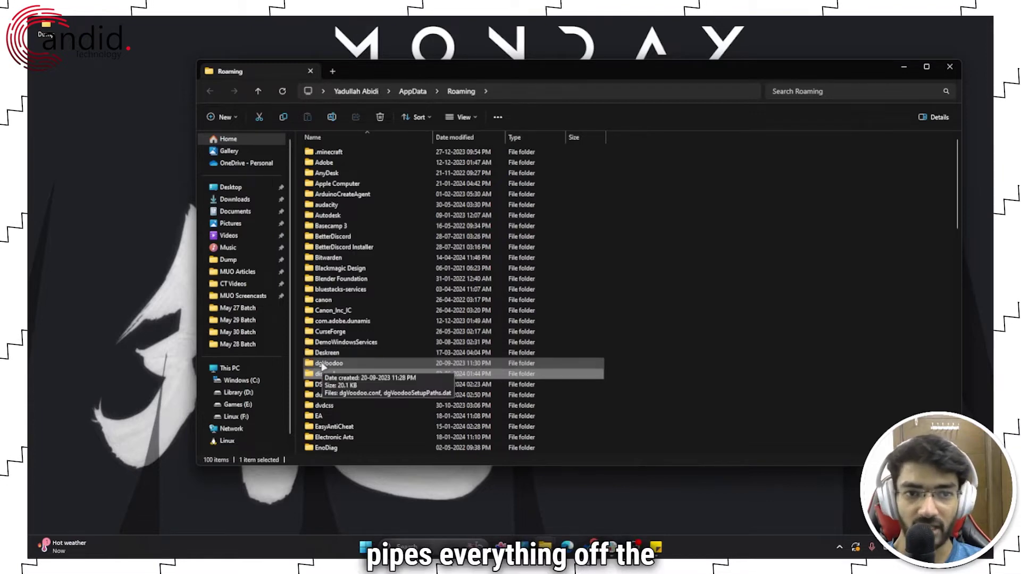
left_click(348, 376)
left_click(950, 66)
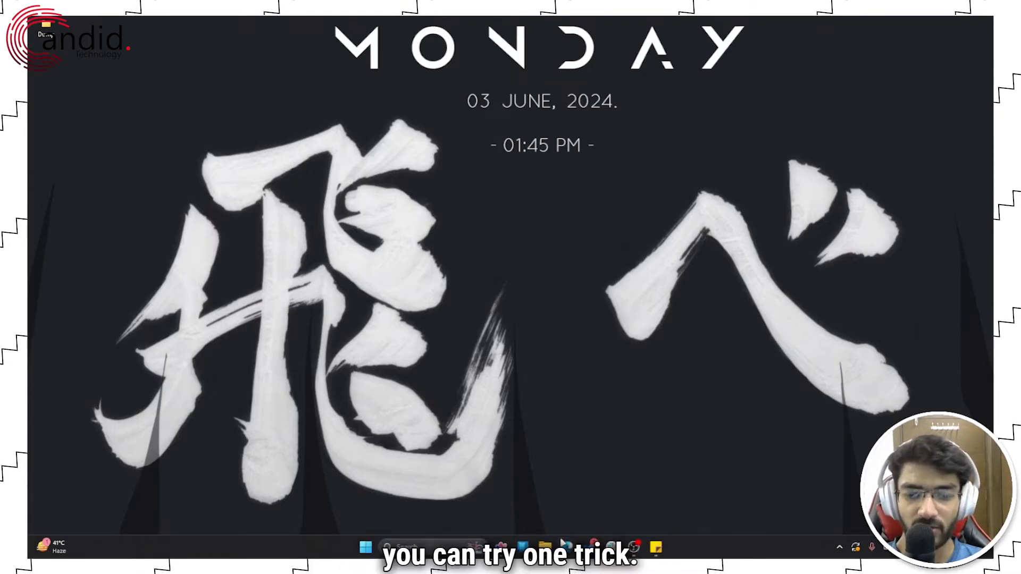
- Launch Microsoft Edge from the taskbar and open its Settings page
left_click(567, 546)
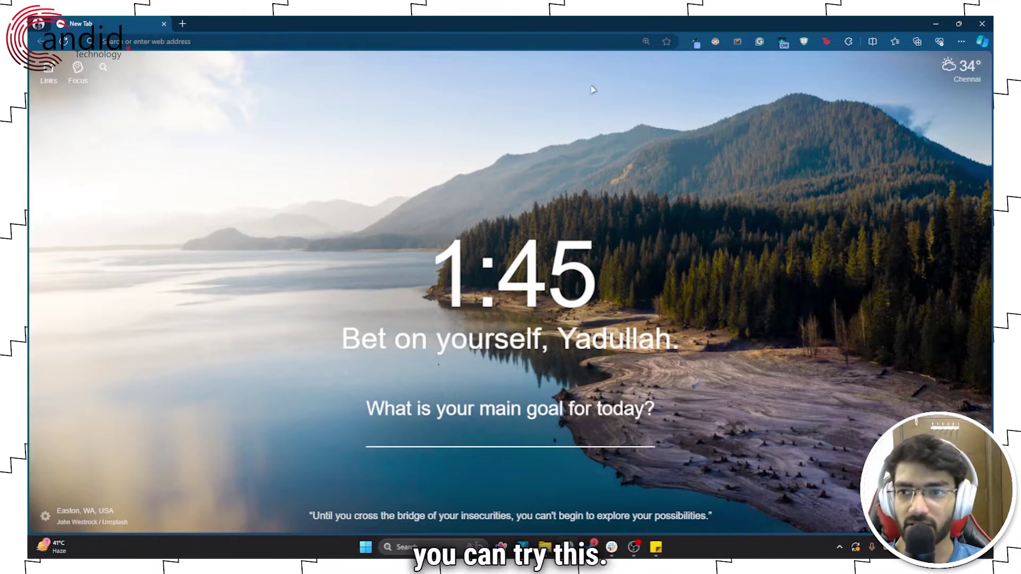
left_click(957, 41)
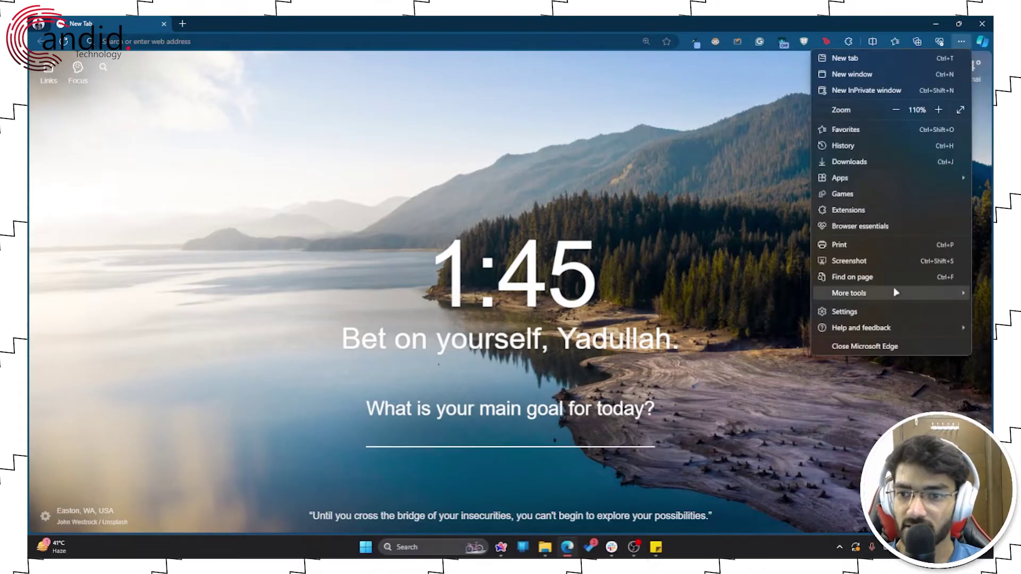
left_click(893, 311)
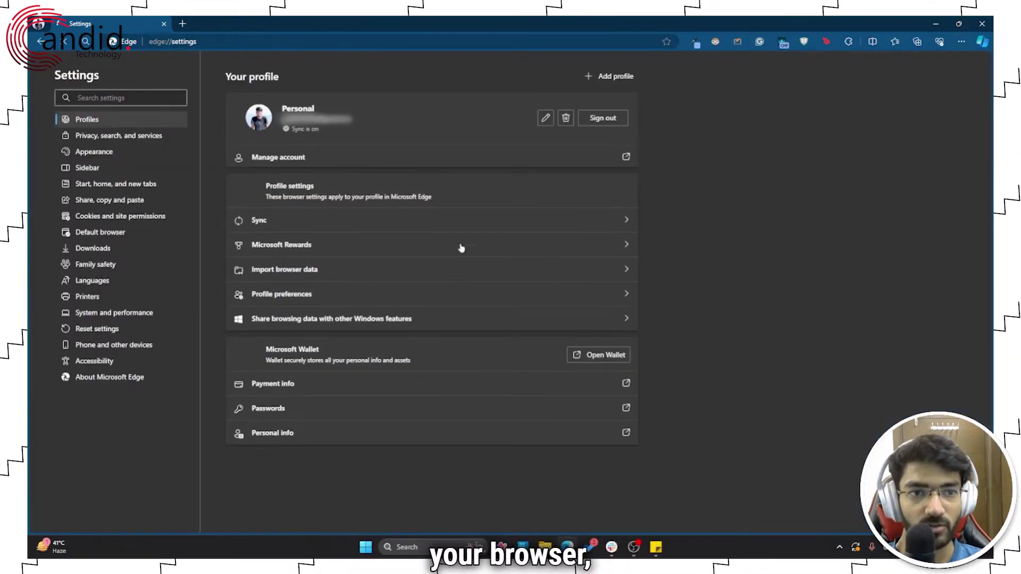
- Search Edge settings for 'acce' to find the graphics acceleration toggle, then close Edge
left_click(123, 99)
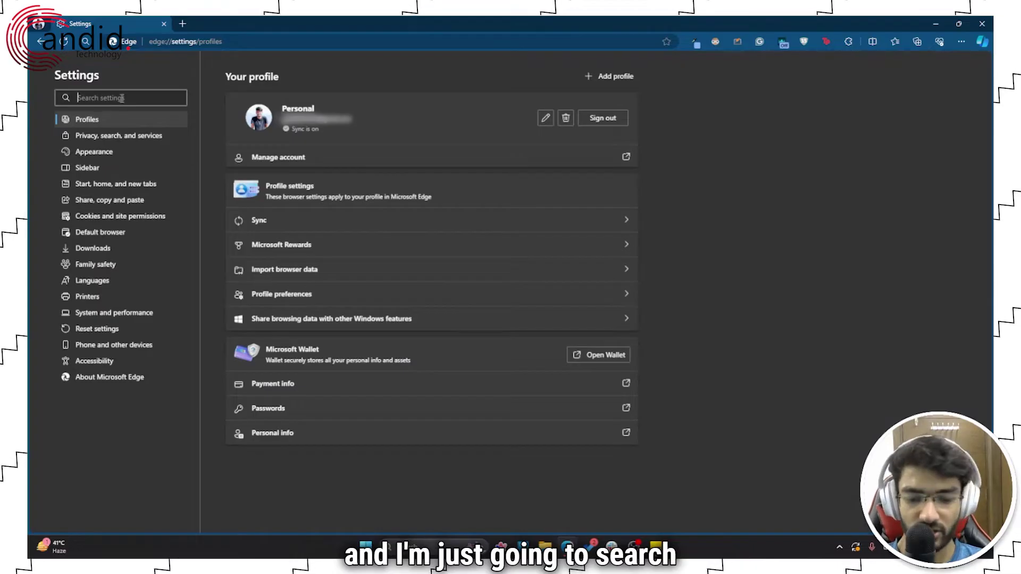
type("hardware")
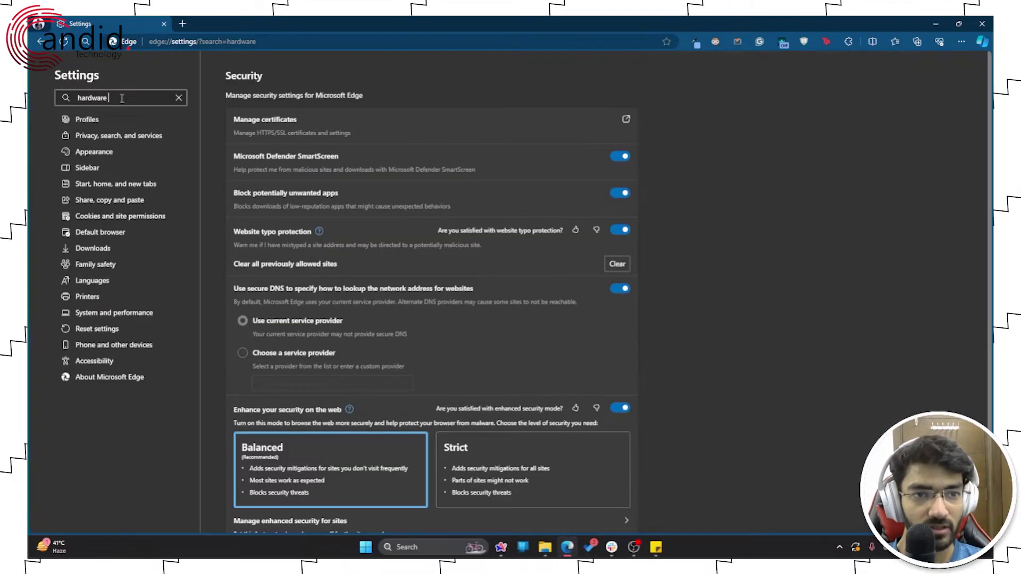
type(" acc")
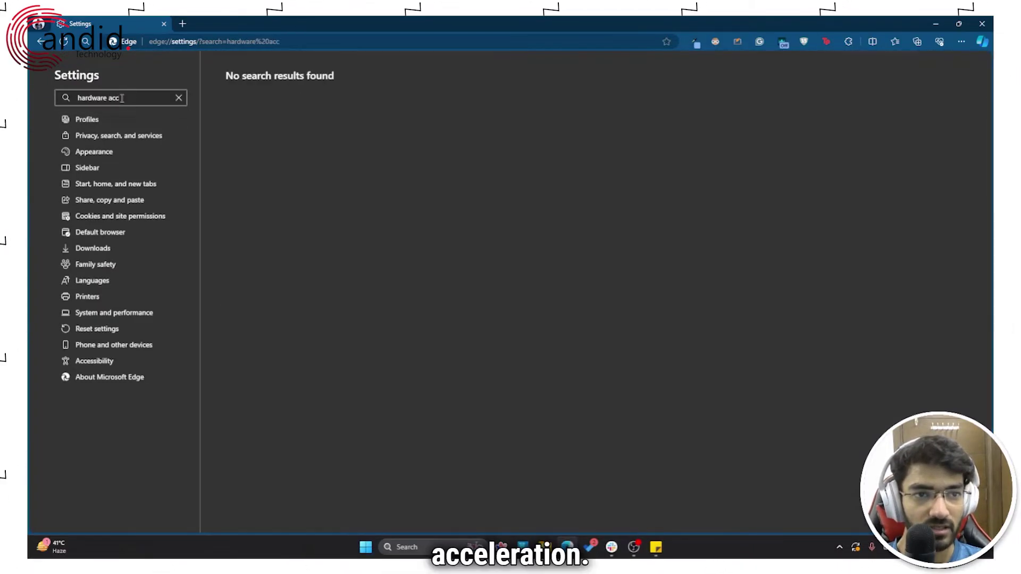
key("BackSpace")
type("a")
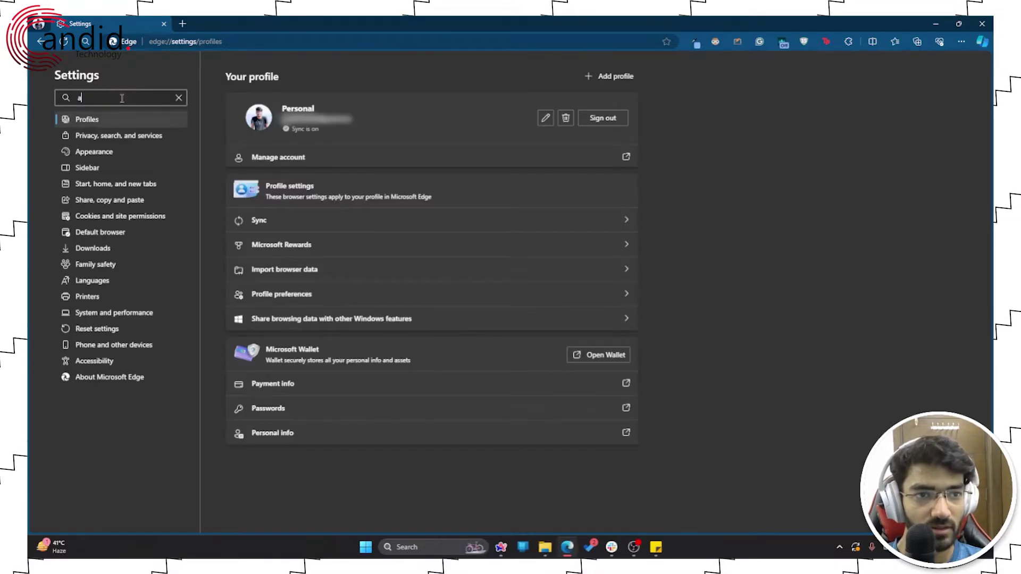
type("cce")
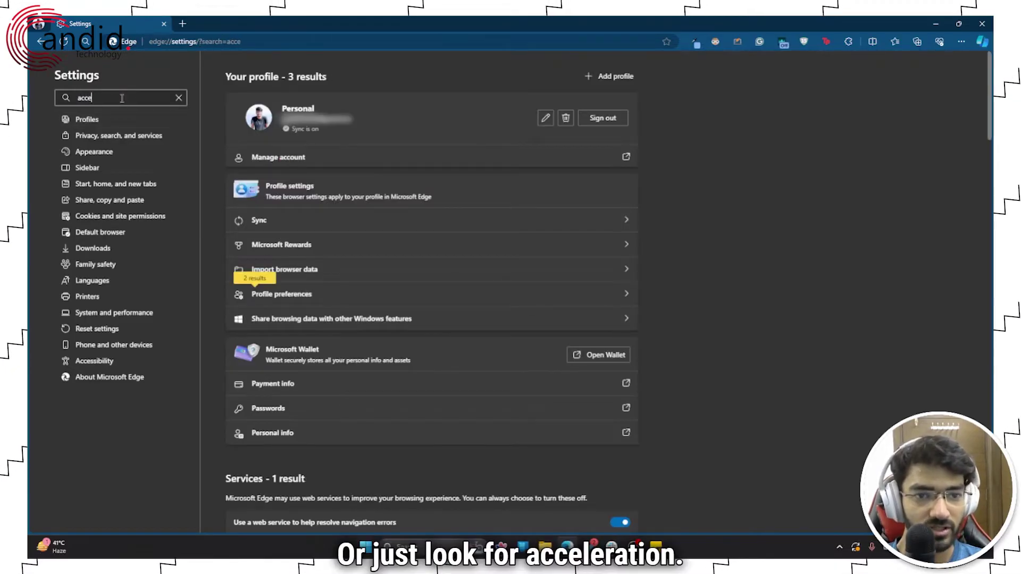
scroll(565, 360, "down", 8)
scroll(475, 349, "down", 15)
scroll(472, 350, "down", 13)
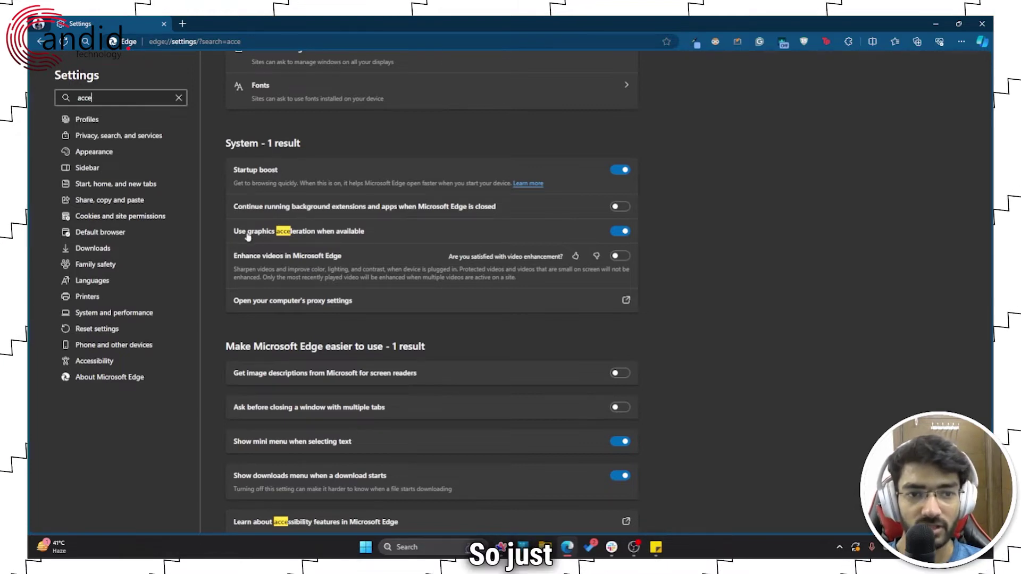
left_click(981, 23)
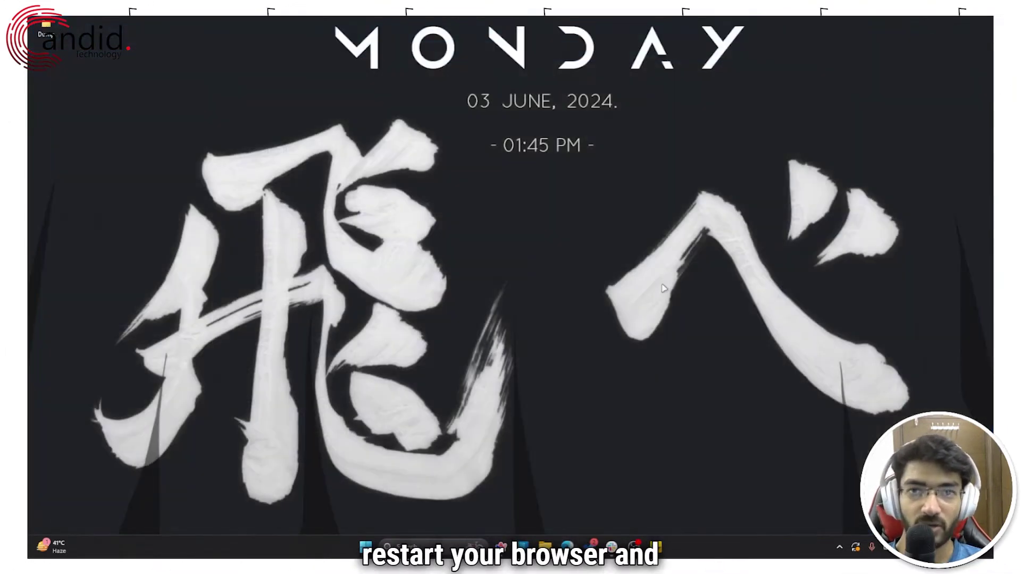